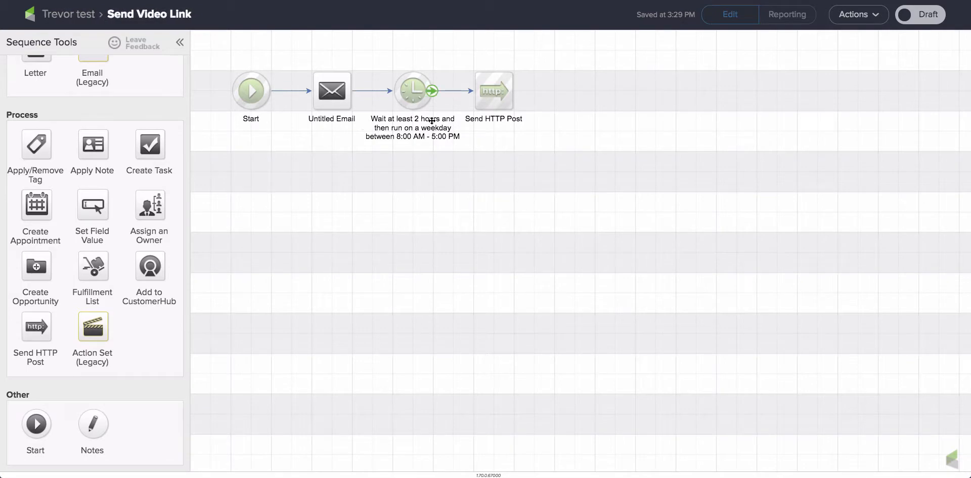
# Step: Open the Start a Conversation sequence and add a delay timer after its start point
pyautogui.moveTo(490, 116)
pyautogui.click(83, 17)
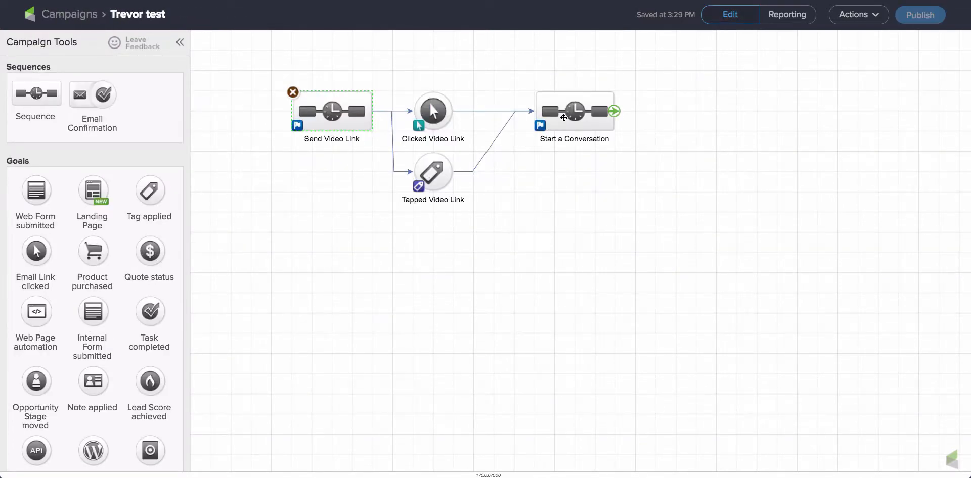
pyautogui.doubleClick(564, 118)
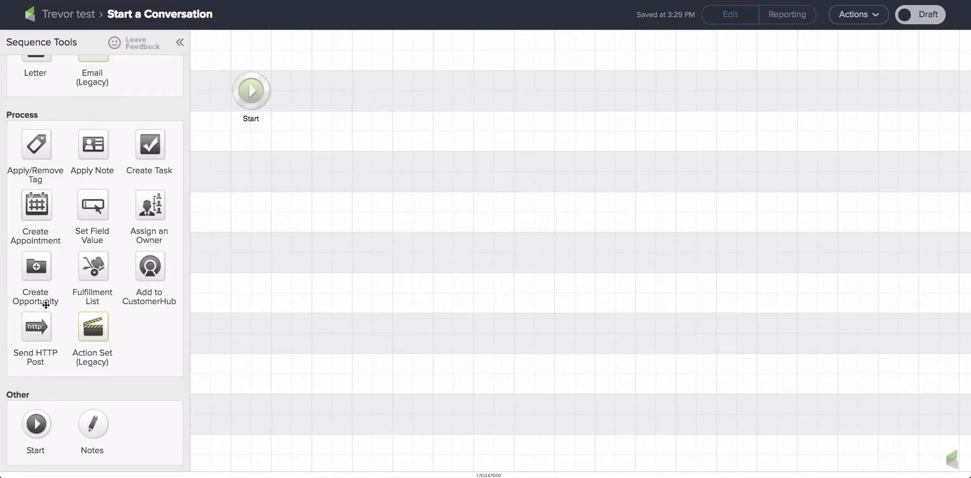
pyautogui.scroll(4, 72, 138)
pyautogui.moveTo(35, 93); pyautogui.dragTo(331, 96)
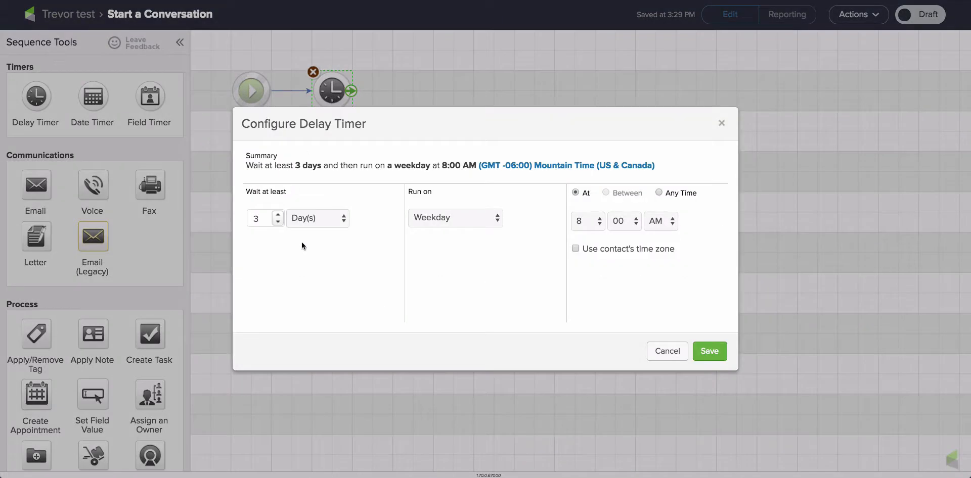
# Step: Set the delay timer to wait at least 15 minutes and run on weekdays between 8:00 AM and 5:00 PM
pyautogui.click(312, 219)
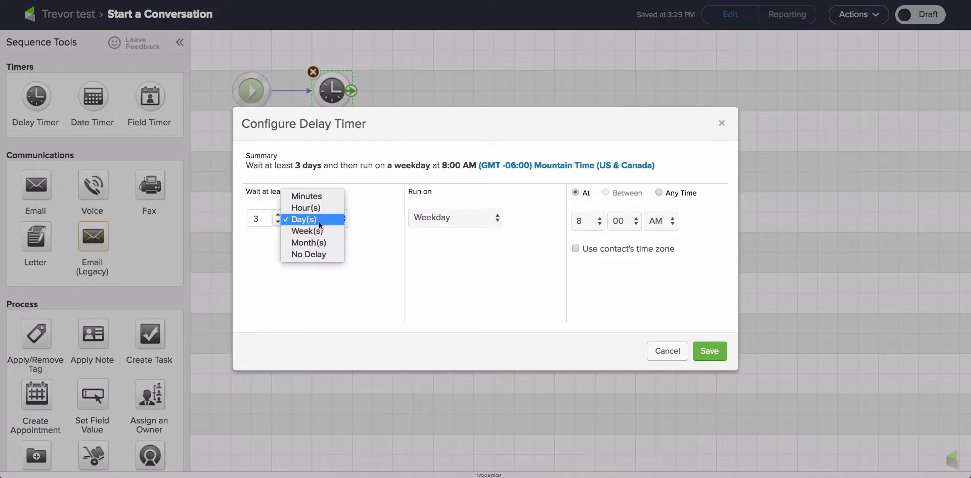
pyautogui.click(307, 196)
pyautogui.click(278, 228)
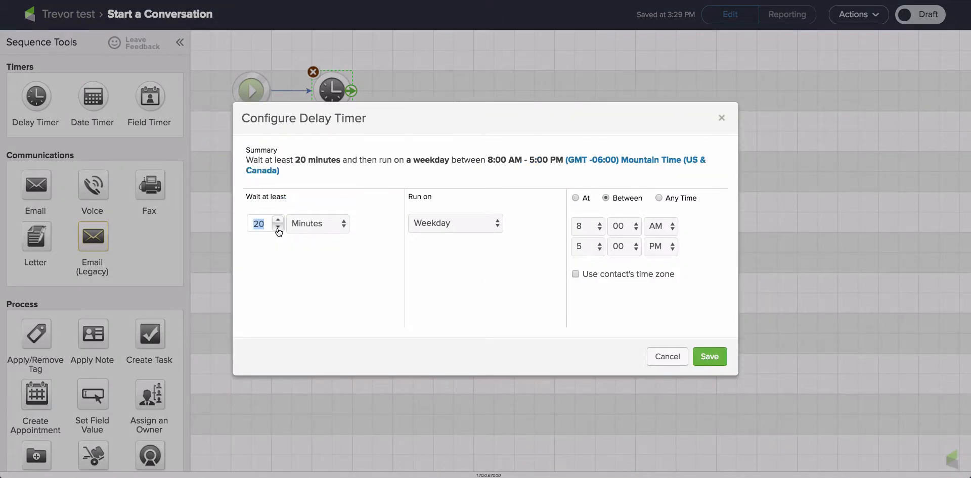
pyautogui.write('15')
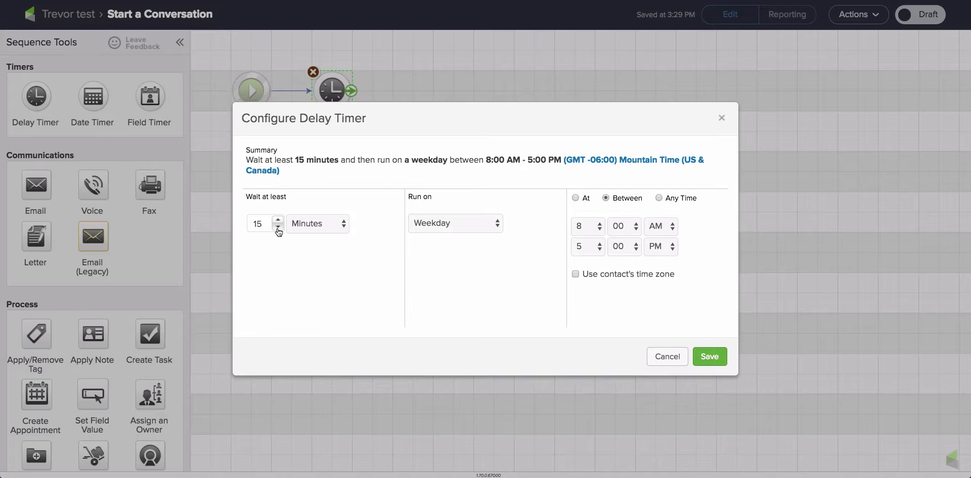
pyautogui.click(709, 357)
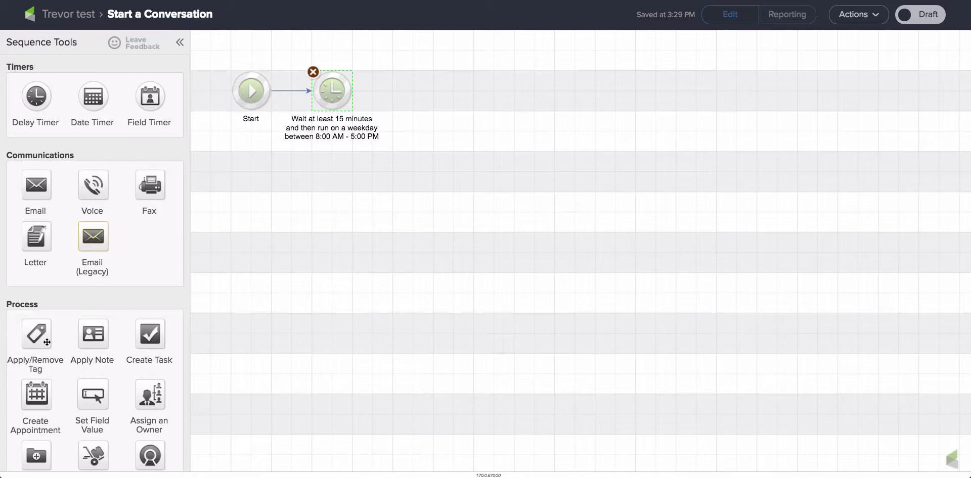
# Step: Add a Send HTTP Post step after the delay timer in the sequence
pyautogui.scroll(-5, 83, 392)
pyautogui.scroll(-2, 83, 392)
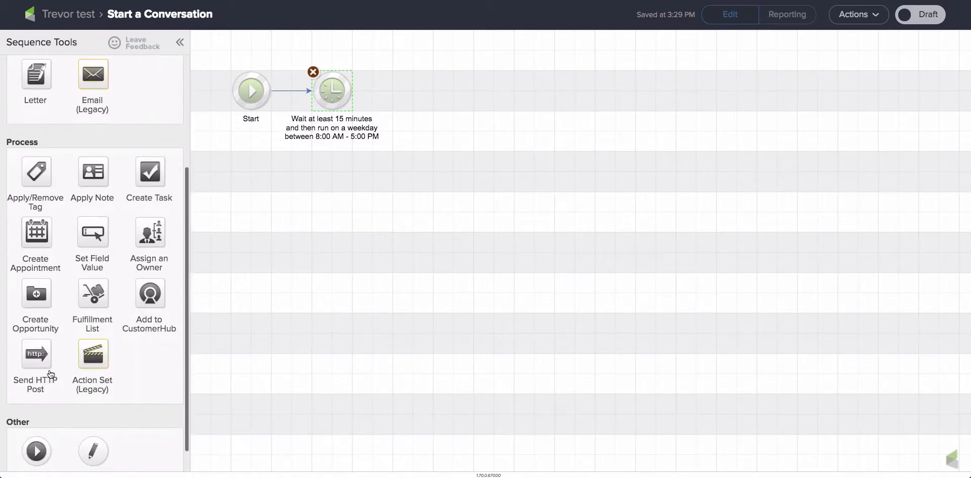
pyautogui.moveTo(36, 358); pyautogui.dragTo(434, 91)
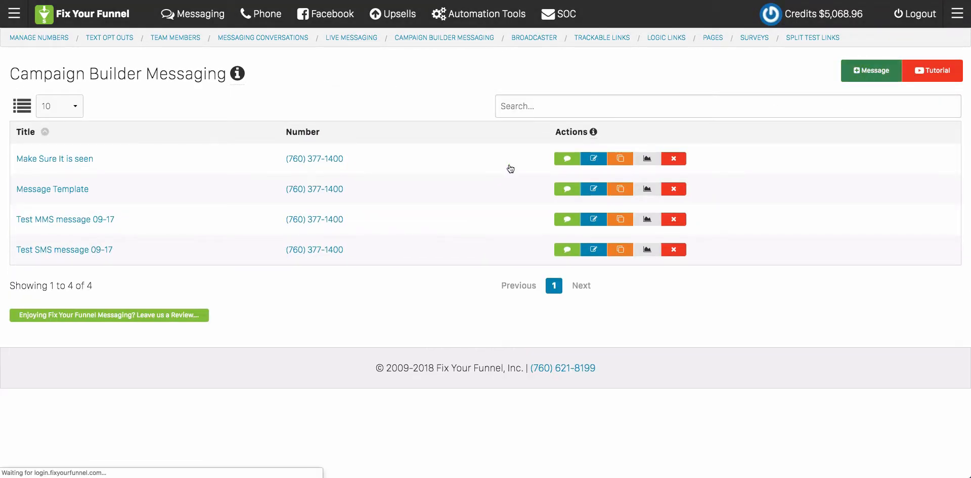
# Step: In Fix Your Funnel, title the new Campaign Builder message Start a Conversation and merge the FirstName field into its text
pyautogui.click(151, 138)
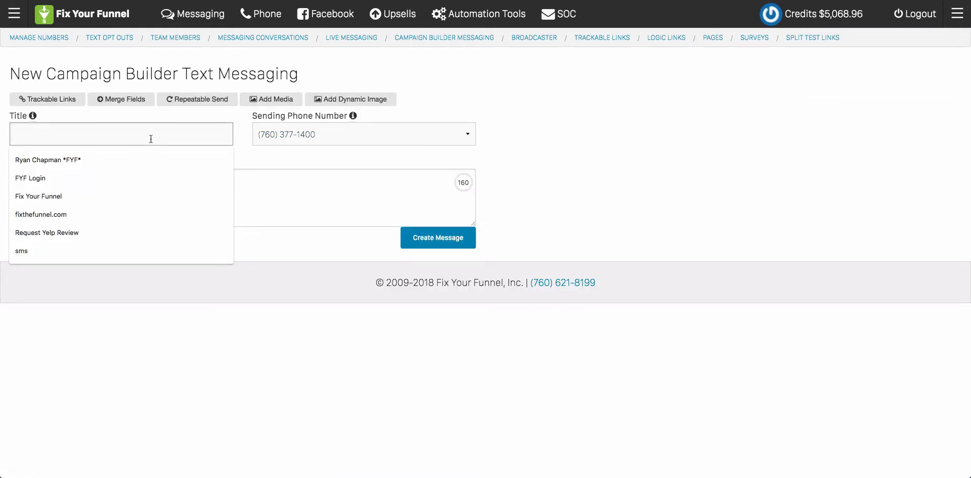
pyautogui.click(107, 101)
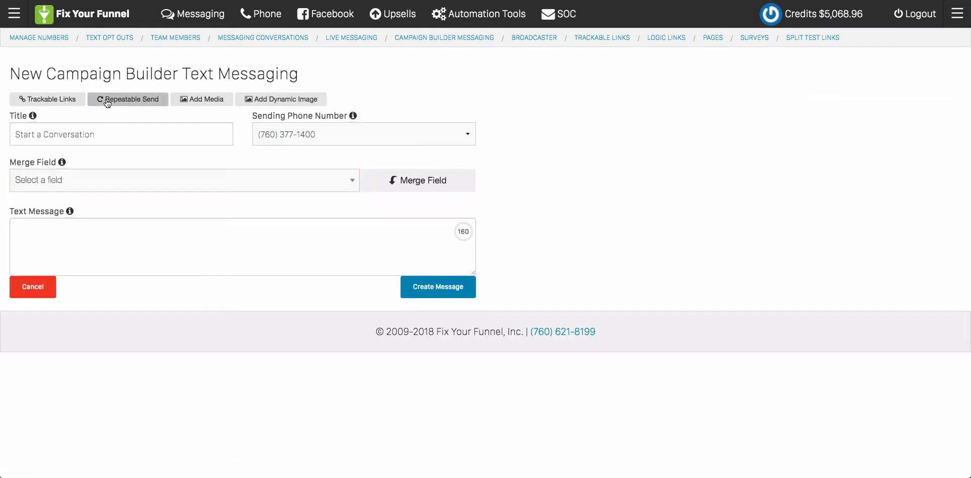
pyautogui.click(104, 180)
pyautogui.write('Firs')
pyautogui.click(67, 242)
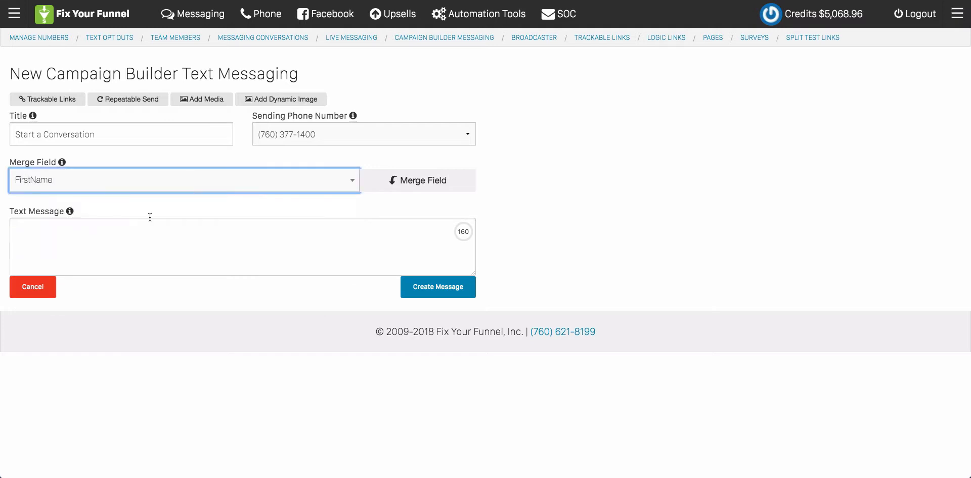
pyautogui.click(399, 186)
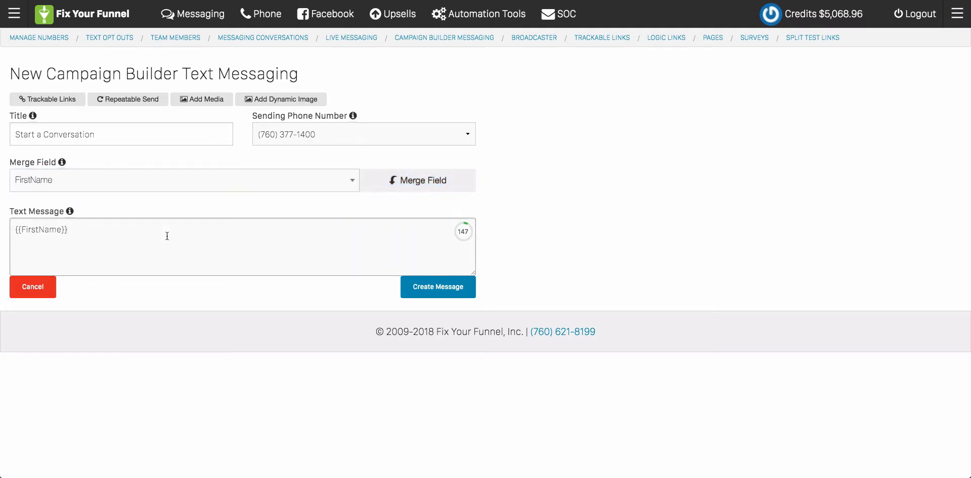
# Step: Add "what did you think of the video I sent you? Was it helpful?" plus the sender's name and Fix Your Funnel, and create the message
pyautogui.write(', what did you think of the video I sent you? Was it helpful? -Ryan Chapman Fix Your Funnel')
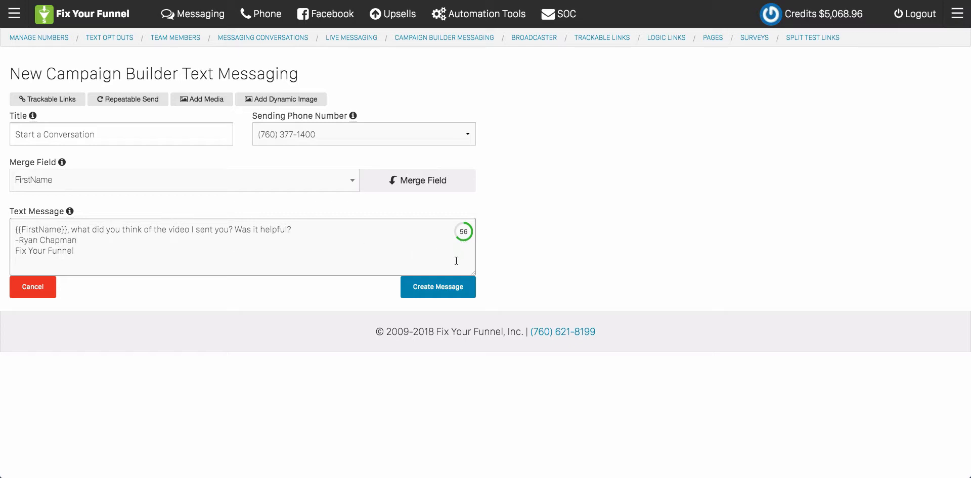
pyautogui.click(438, 287)
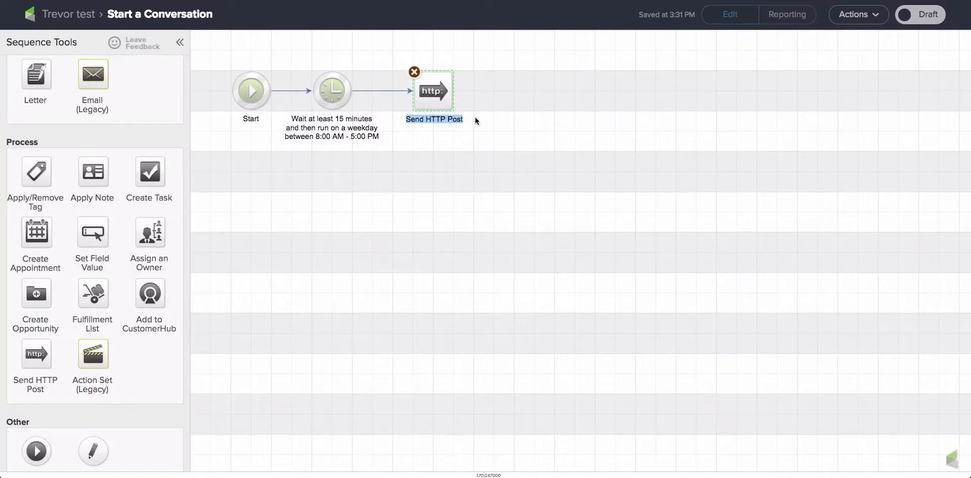
# Step: Back in the Infusionsoft sequence, enter the message's POST URL in the Send HTTP Post step and add two empty name/value pairs
pyautogui.doubleClick(427, 93)
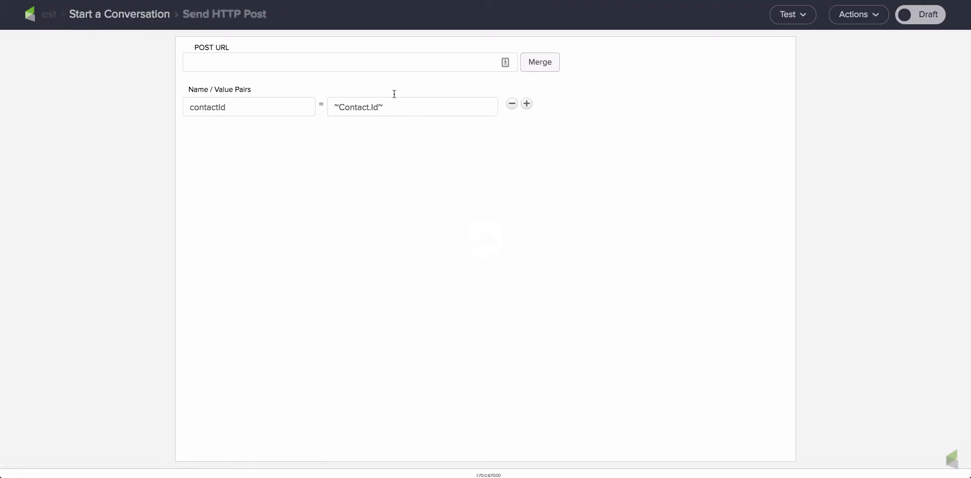
pyautogui.click(369, 64)
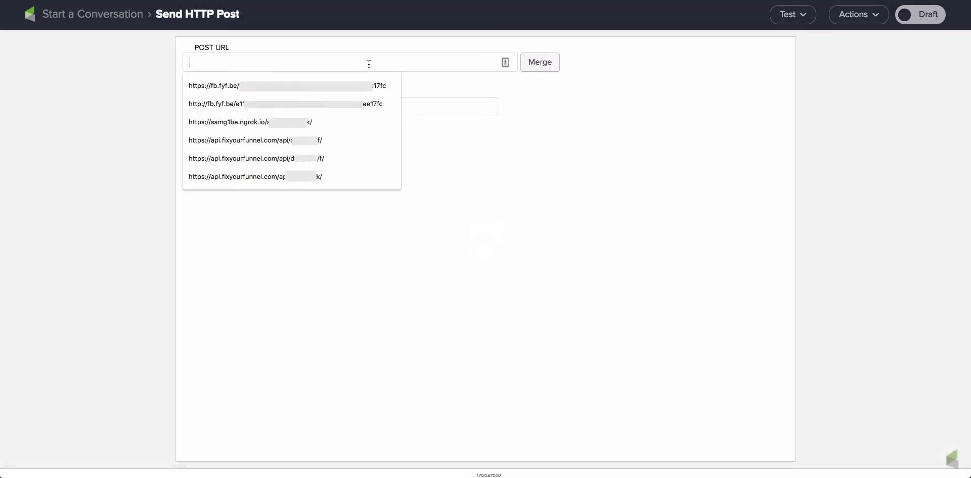
pyautogui.press('super+v')
pyautogui.doubleClick(528, 105)
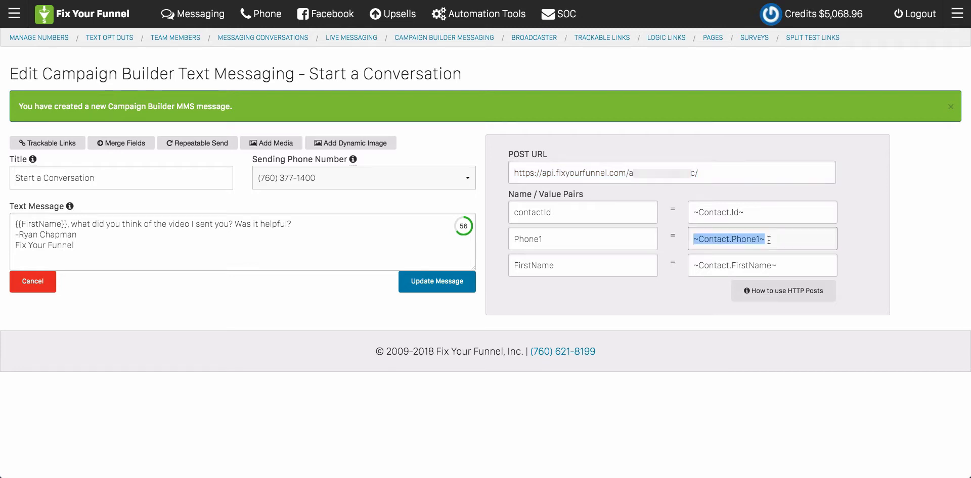
# Step: Fill the second name/value pair with Phone1 and ~Contact.Phone1~, copied from the Fix Your Funnel message page
pyautogui.tripleClick(768, 238)
pyautogui.press('super+c')
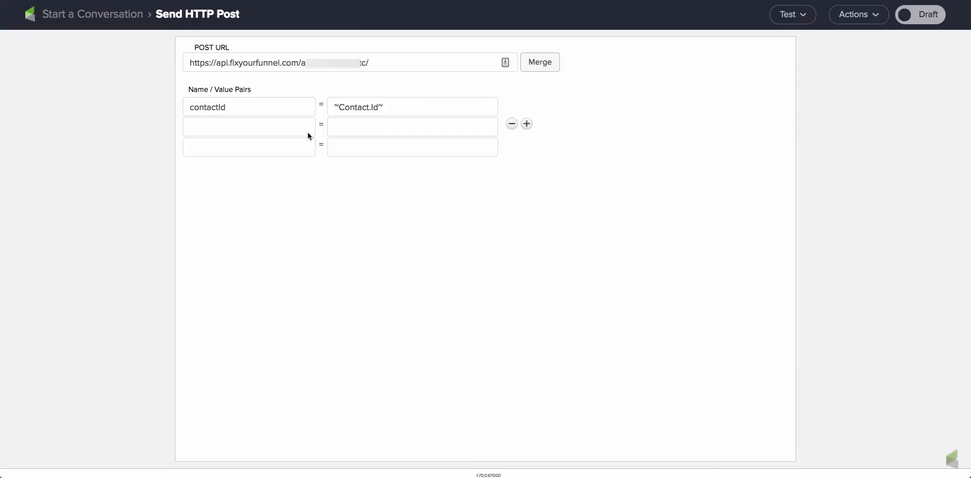
pyautogui.click(375, 128)
pyautogui.press('super+v')
pyautogui.doubleClick(377, 128)
pyautogui.press('super+c')
pyautogui.click(275, 128)
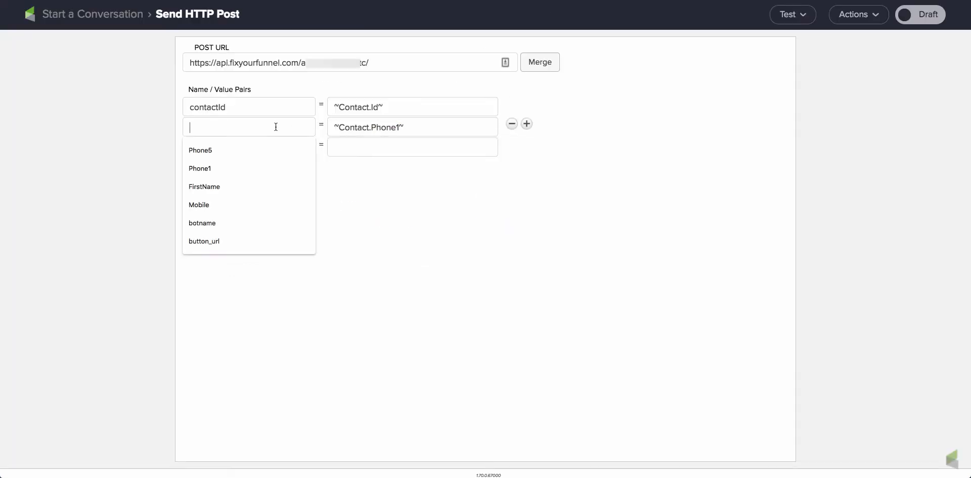
pyautogui.press('super+v')
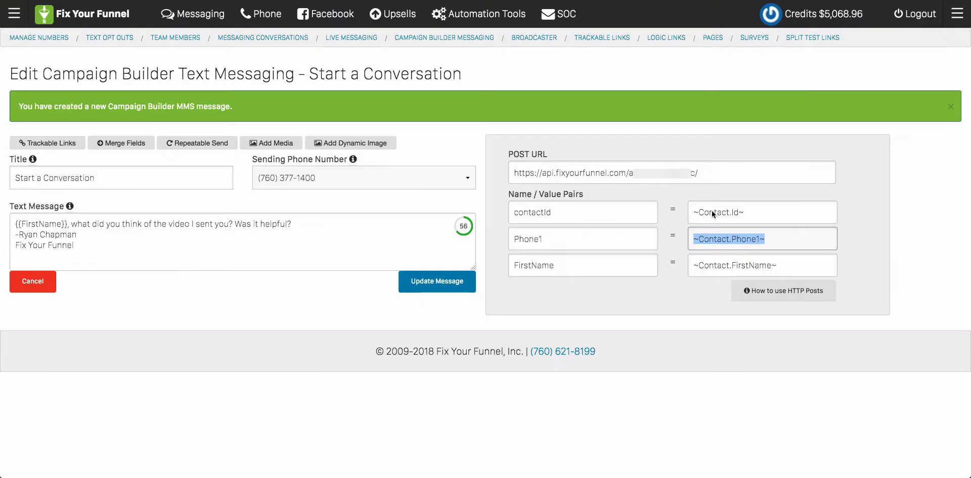
# Step: Fill the third name/value pair with FirstName and ~Contact.FirstName~, copied from the Fix Your Funnel message page
pyautogui.tripleClick(716, 259)
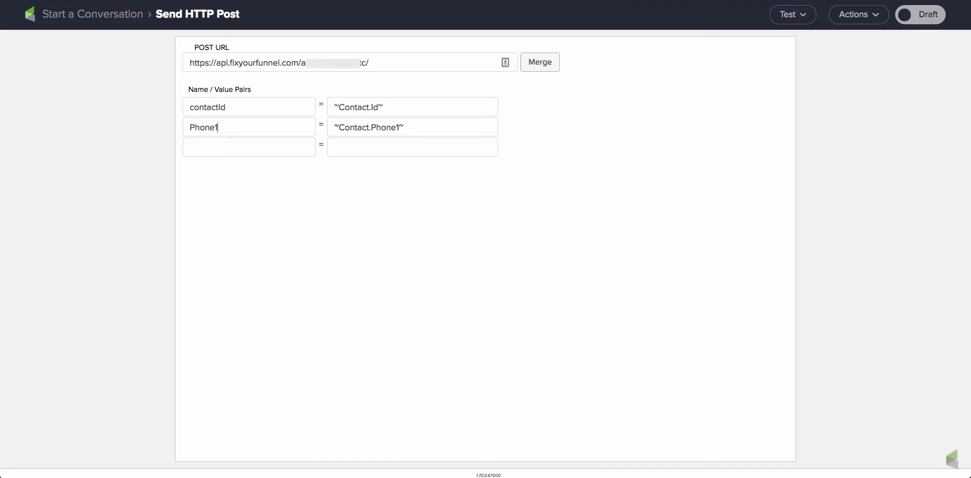
pyautogui.click(380, 147)
pyautogui.press('super+v')
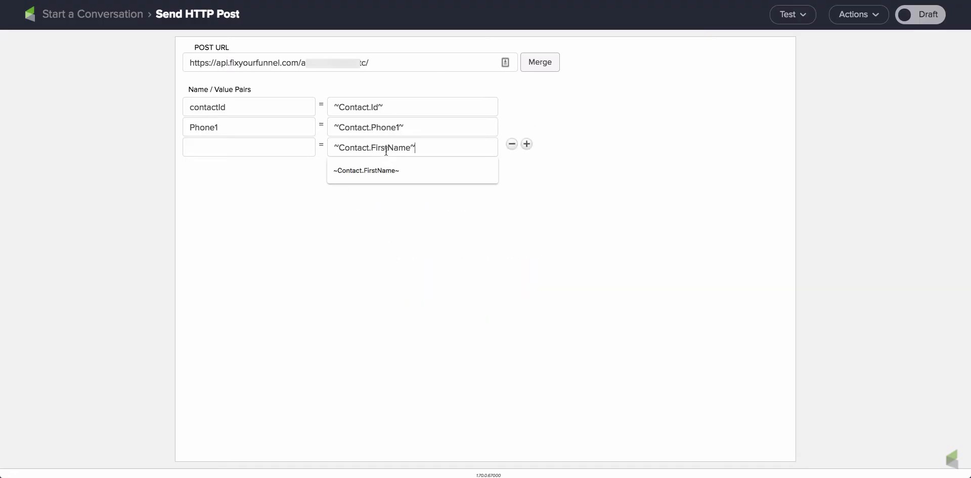
pyautogui.doubleClick(392, 148)
pyautogui.press('super+c')
pyautogui.click(288, 143)
pyautogui.press('super+v')
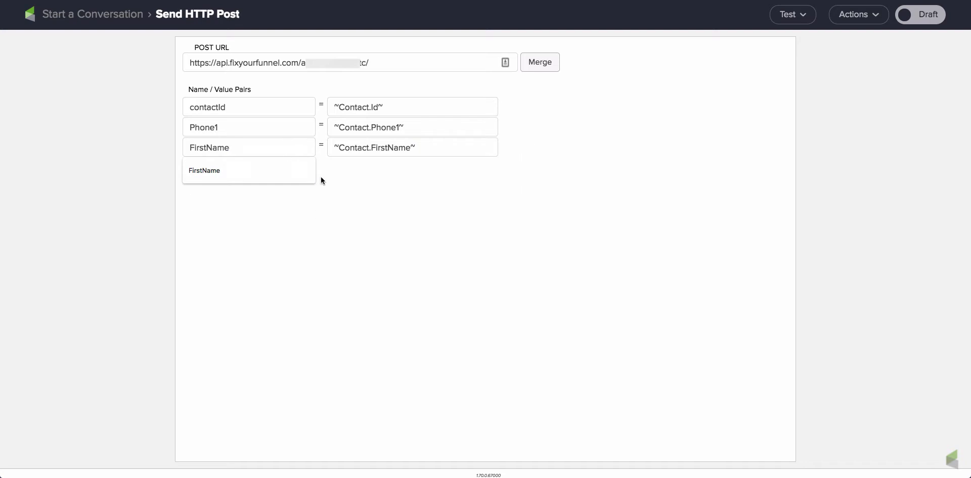
pyautogui.click(344, 185)
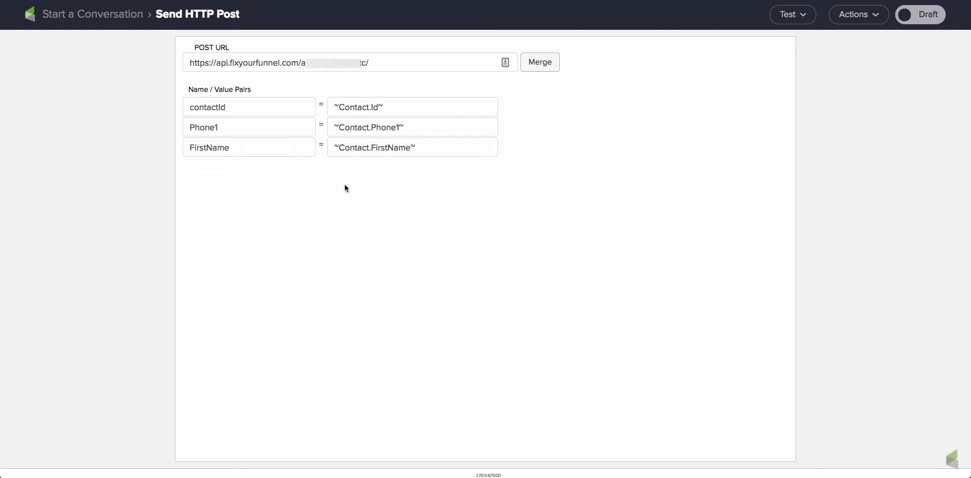
# Step: Take the HTTP post out of draft status and return to the campaign overview
pyautogui.click(937, 17)
pyautogui.click(84, 19)
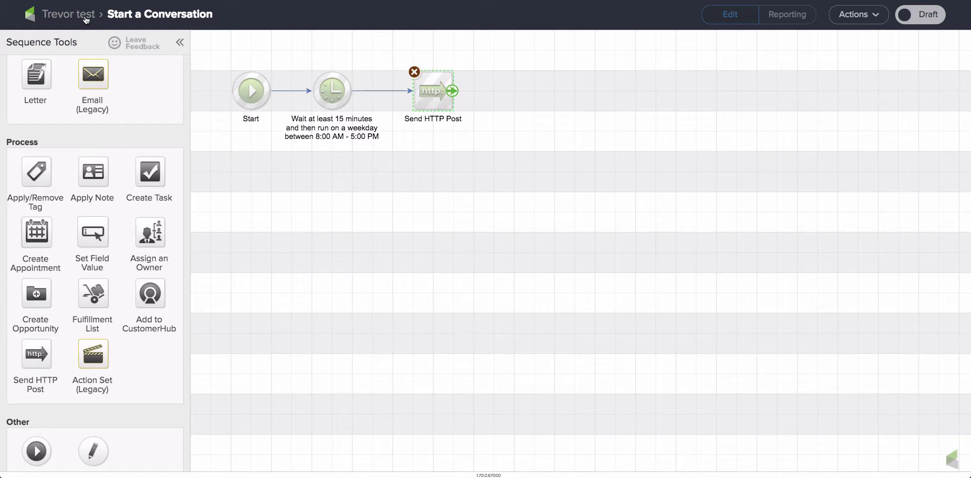
pyautogui.click(84, 19)
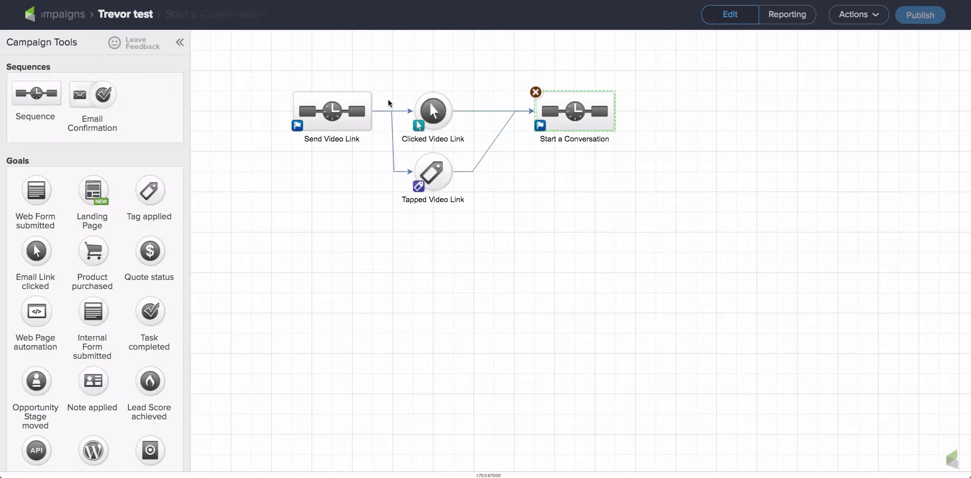
pyautogui.doubleClick(568, 120)
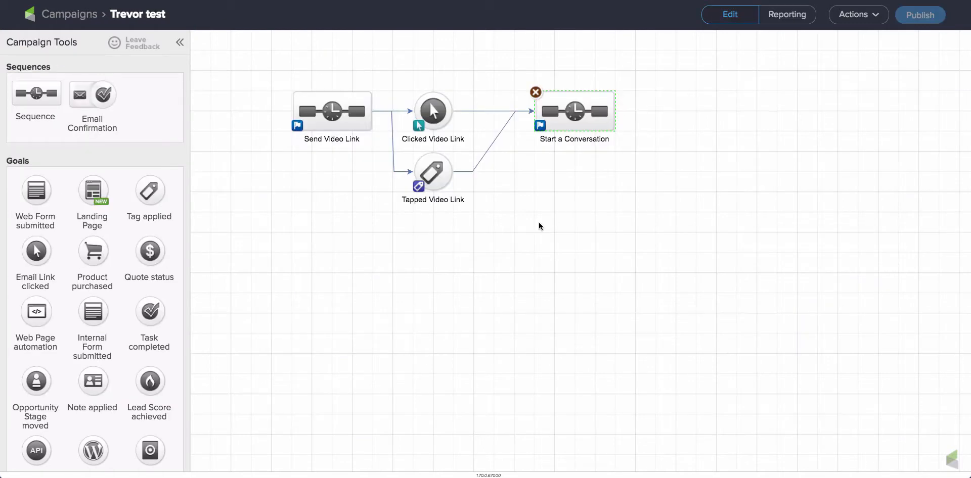
# Step: Extend the campaign after Start a Conversation with a Product purchased goal and a new sequence, connecting them in that order
pyautogui.moveTo(572, 116)
pyautogui.moveTo(87, 254); pyautogui.dragTo(681, 105)
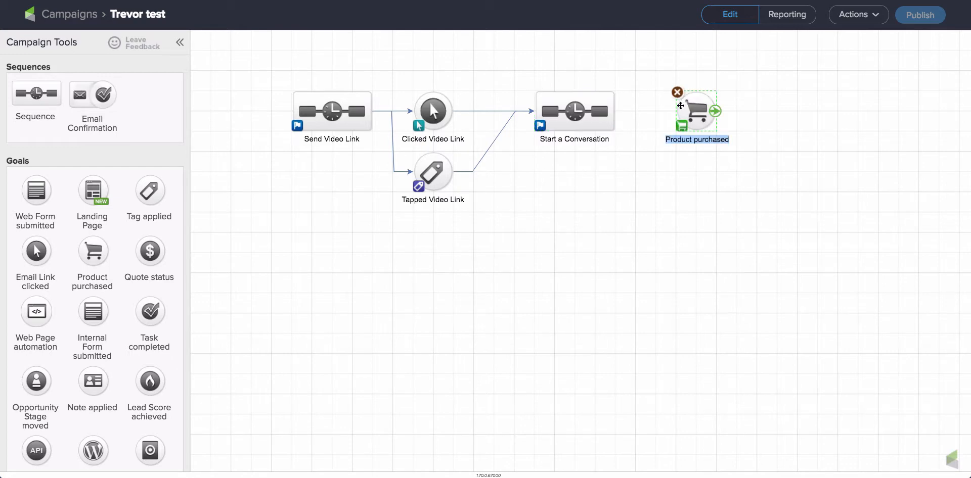
pyautogui.moveTo(618, 111); pyautogui.dragTo(694, 112)
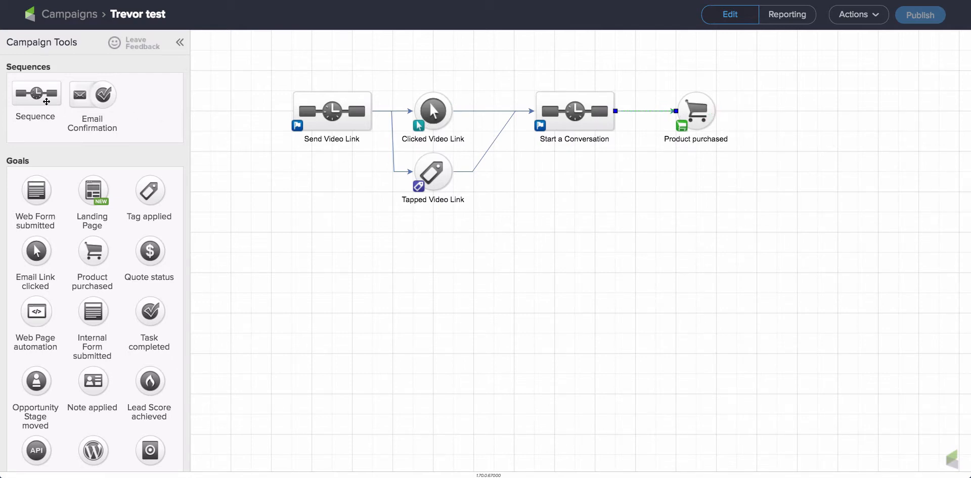
pyautogui.moveTo(40, 98); pyautogui.dragTo(801, 114)
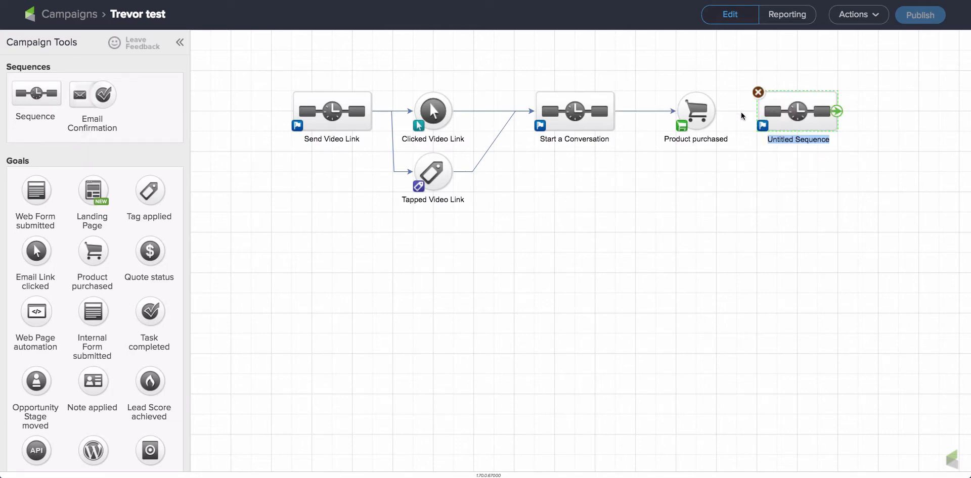
pyautogui.moveTo(717, 115); pyautogui.dragTo(809, 112)
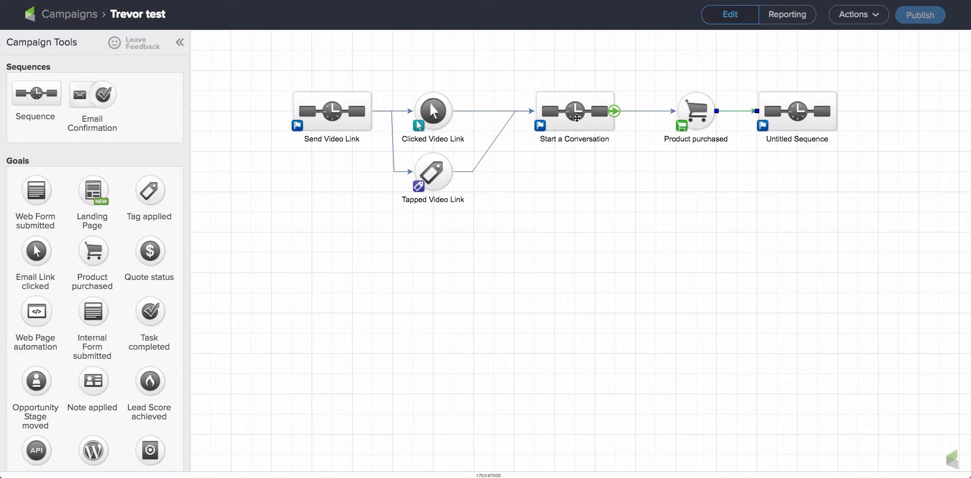
# Step: Change the delay timer in the Start a Conversation sequence to wait at least 2 hours
pyautogui.doubleClick(572, 123)
pyautogui.doubleClick(332, 90)
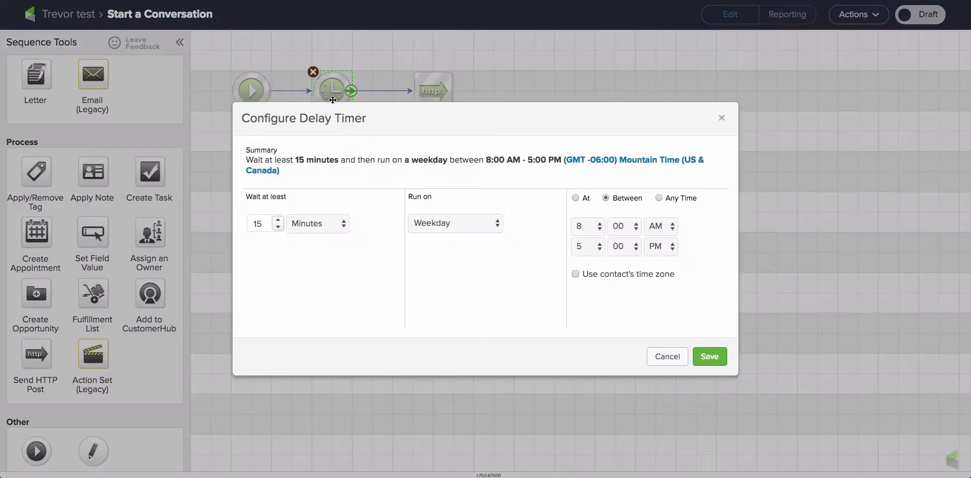
pyautogui.click(302, 224)
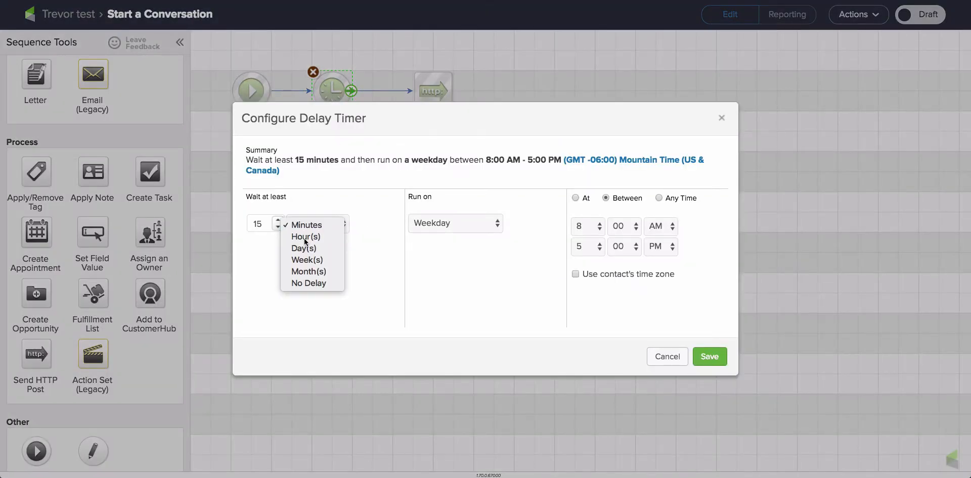
pyautogui.click(305, 237)
pyautogui.click(277, 227)
pyautogui.click(278, 227)
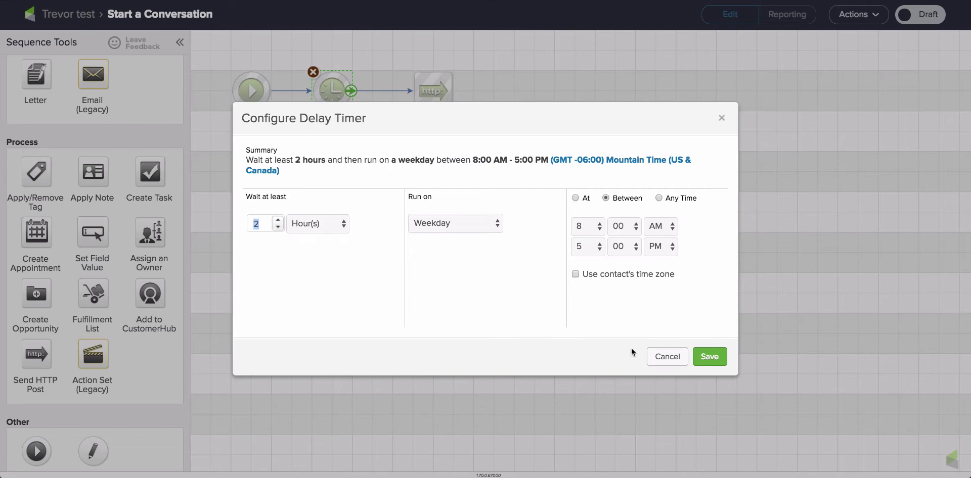
pyautogui.click(725, 359)
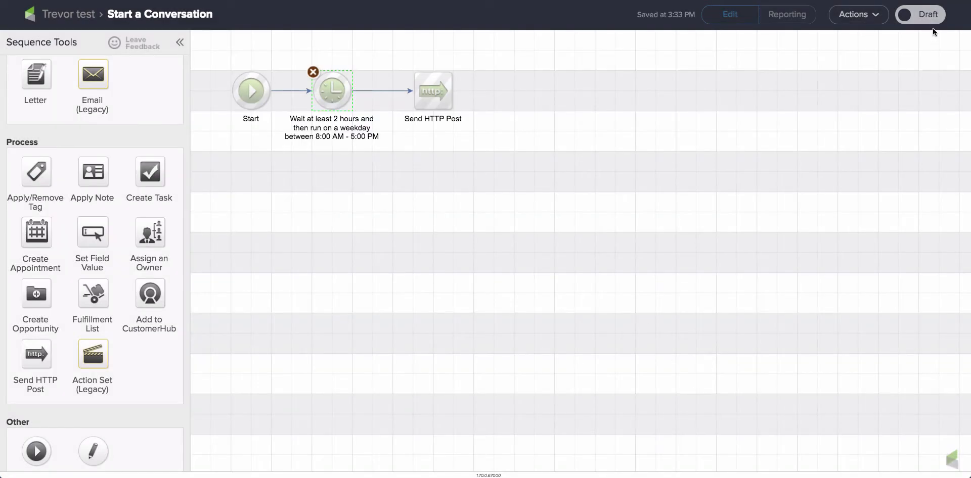
# Step: Take the Start a Conversation sequence out of draft status and return to the campaign overview
pyautogui.click(920, 14)
pyautogui.click(69, 17)
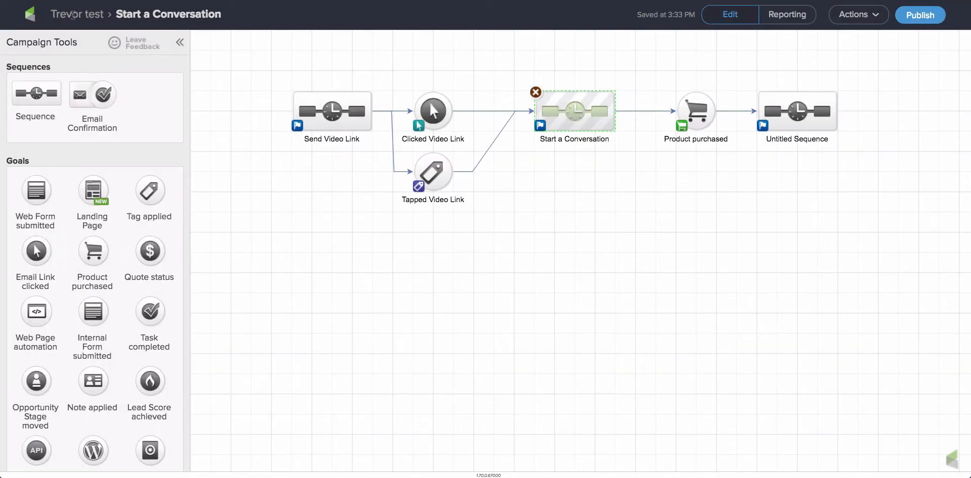